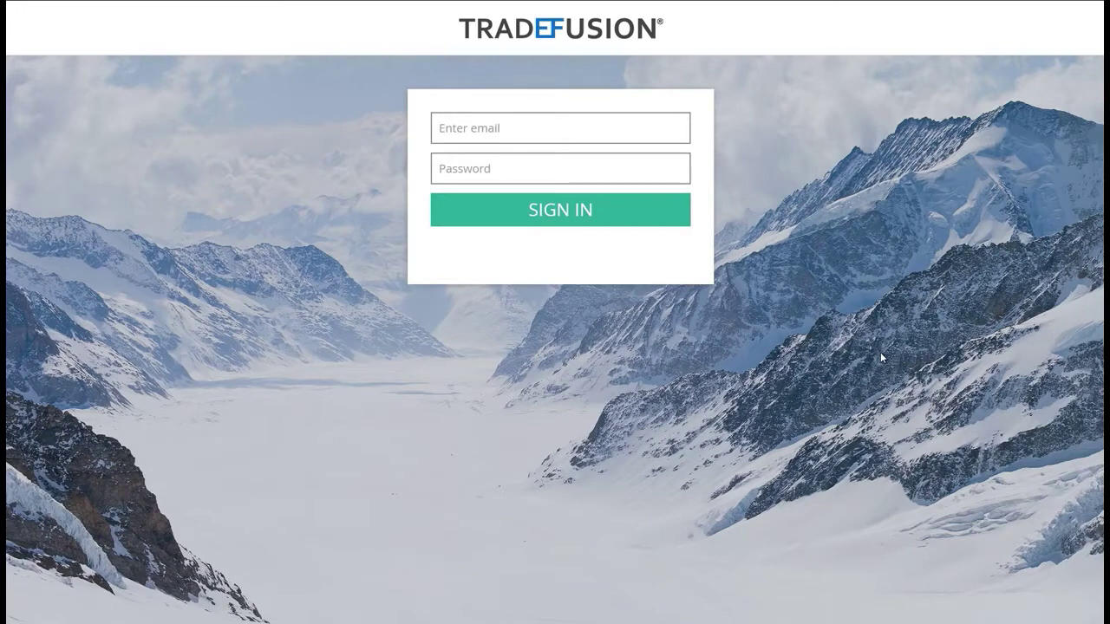
Step: Sign in to TradeFusion with the account's email address and password
{"action": "key", "text": "Tab"}
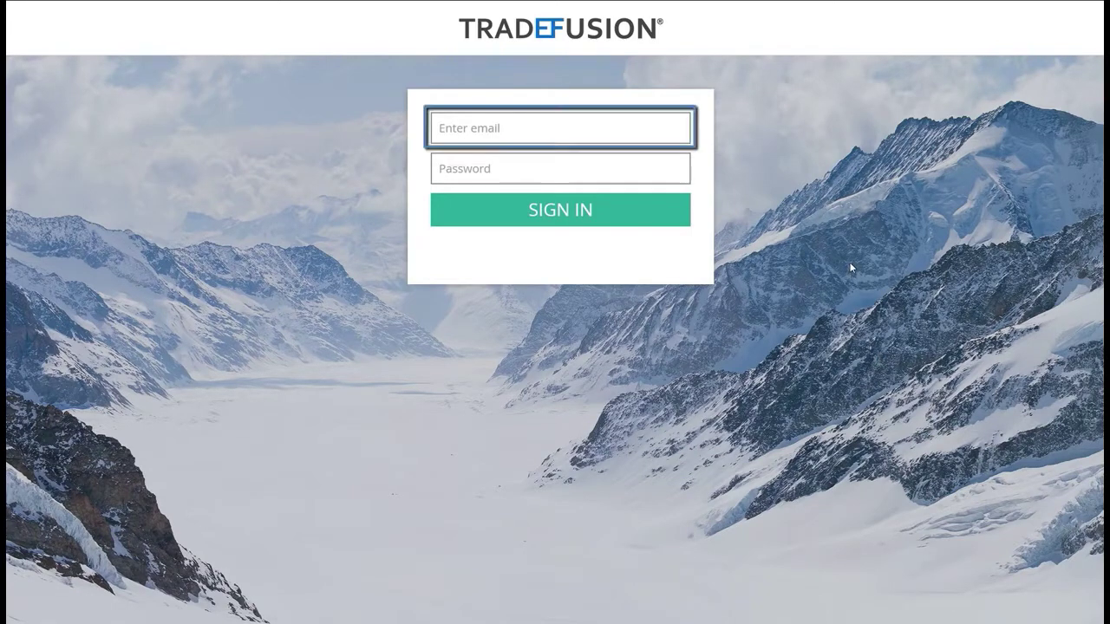
{"action": "key", "text": "Tab"}
{"action": "left_click", "coordinate": [707, 148]}
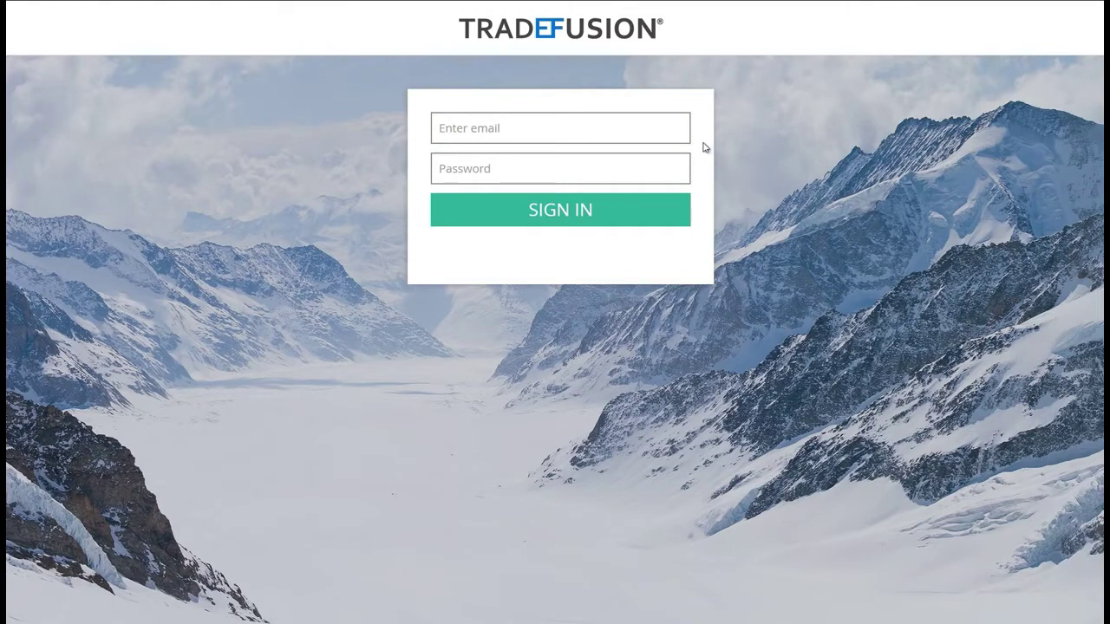
{"action": "left_click", "coordinate": [650, 132]}
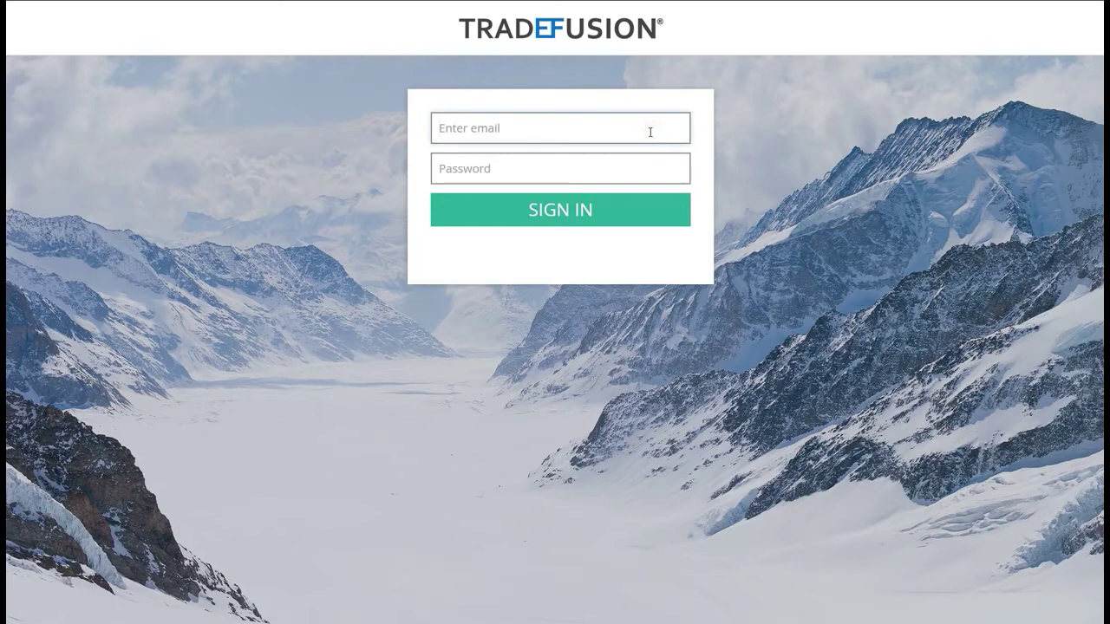
{"action": "left_click", "coordinate": [611, 168]}
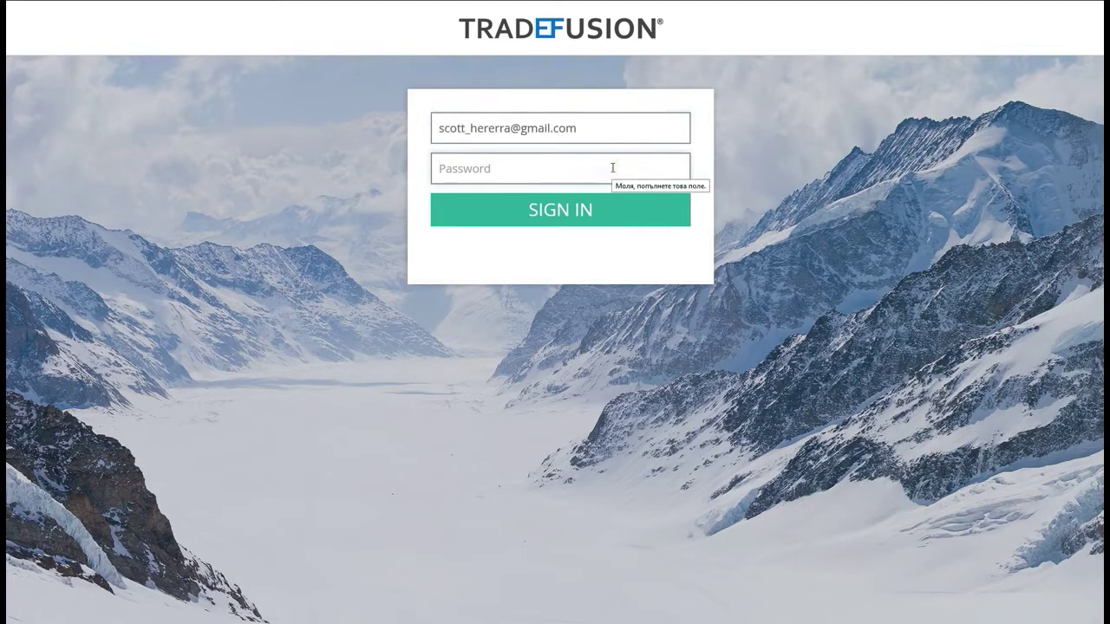
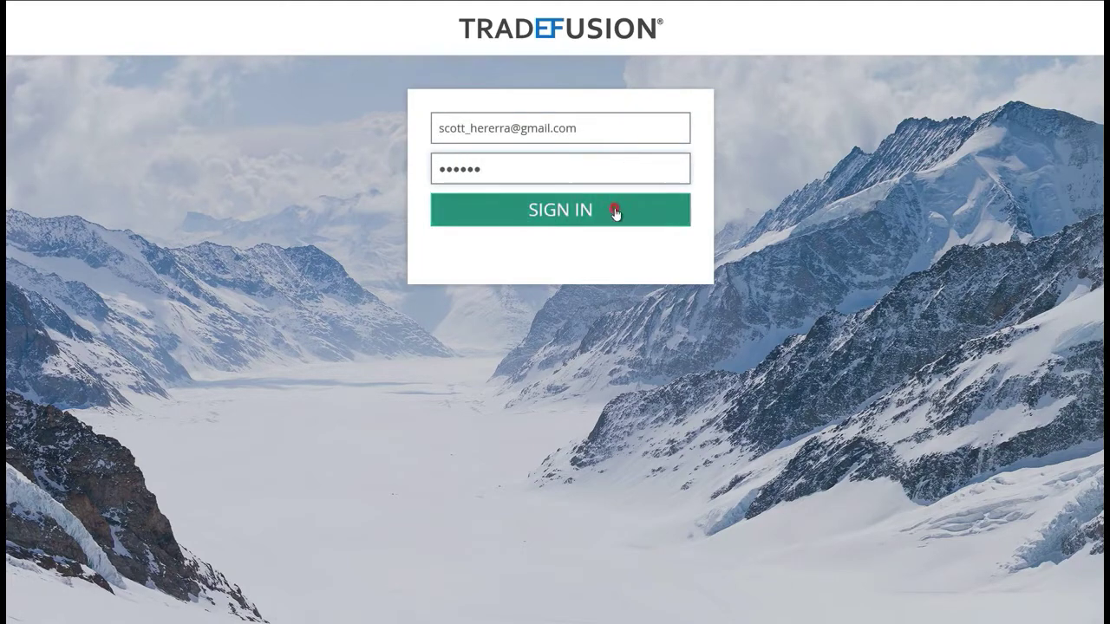
{"action": "left_click", "coordinate": [613, 209]}
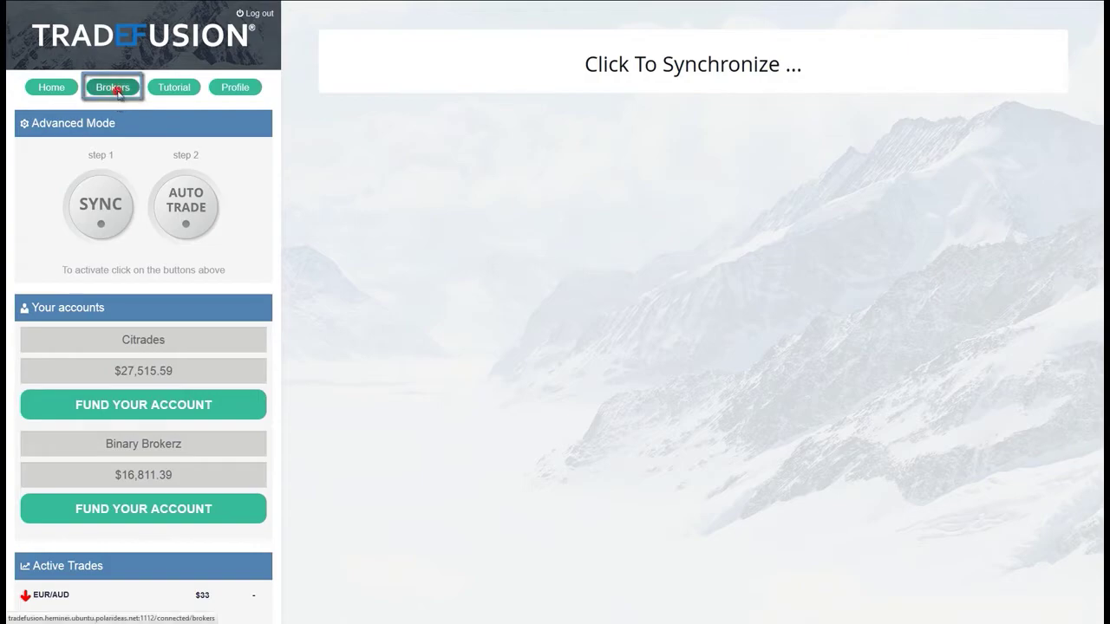
{"action": "left_click", "coordinate": [119, 95]}
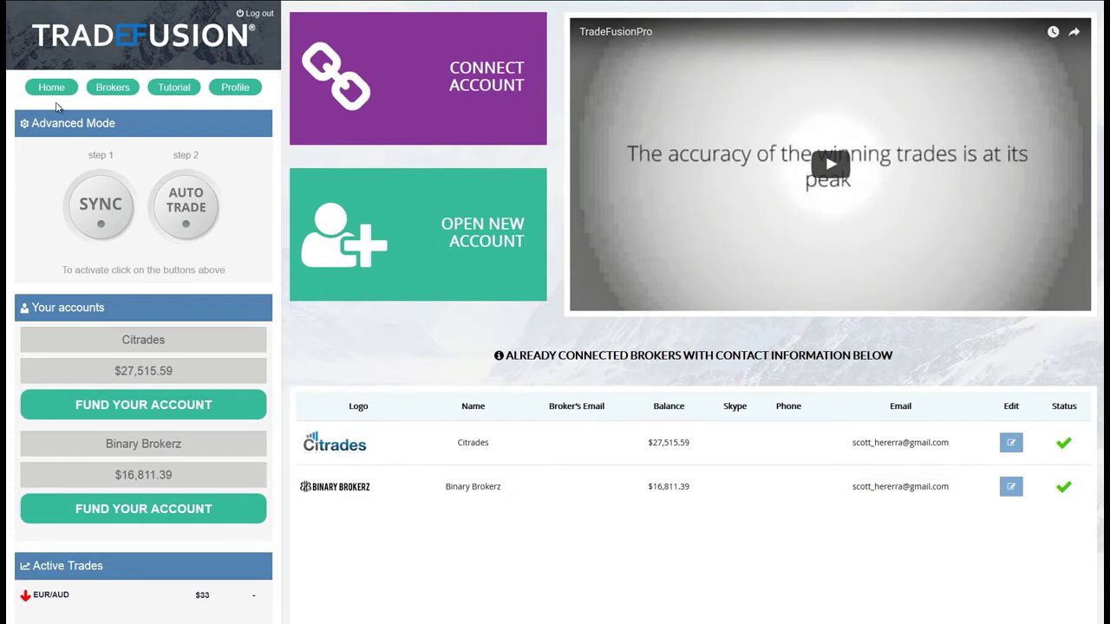
{"action": "left_click", "coordinate": [53, 92]}
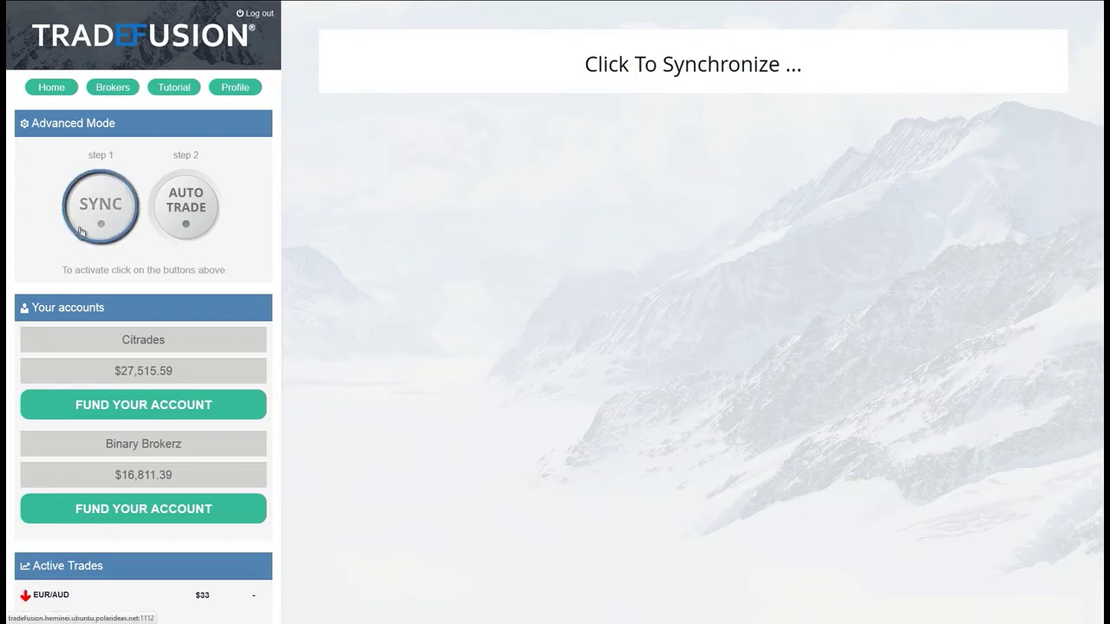
Step: Sync TradeFusion to load the USD/JPY, EUR/AUD, USD/CAD and Apple signals
{"action": "left_click", "coordinate": [100, 217]}
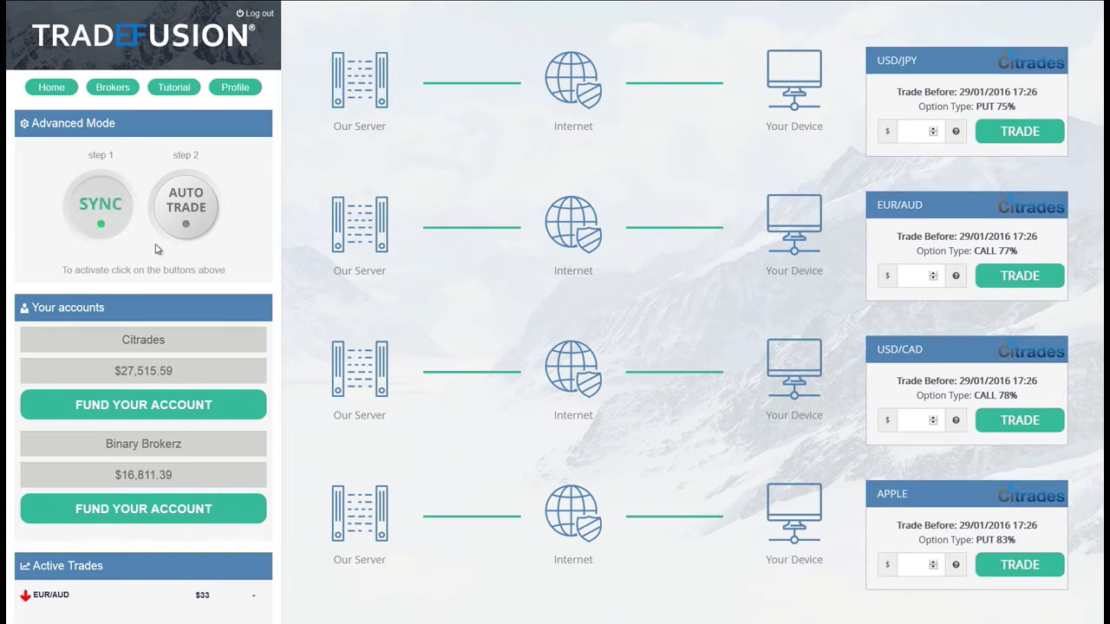
Step: Confirm auto trade with a 25 investment, then switch auto trading back off
{"action": "left_click", "coordinate": [182, 222]}
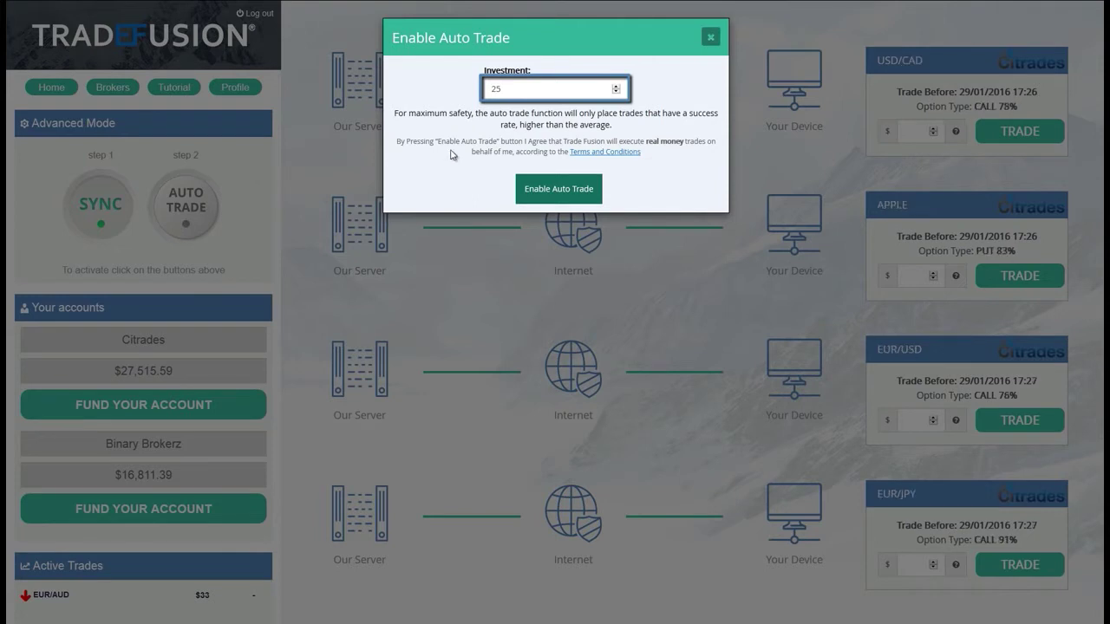
{"action": "left_click", "coordinate": [486, 178]}
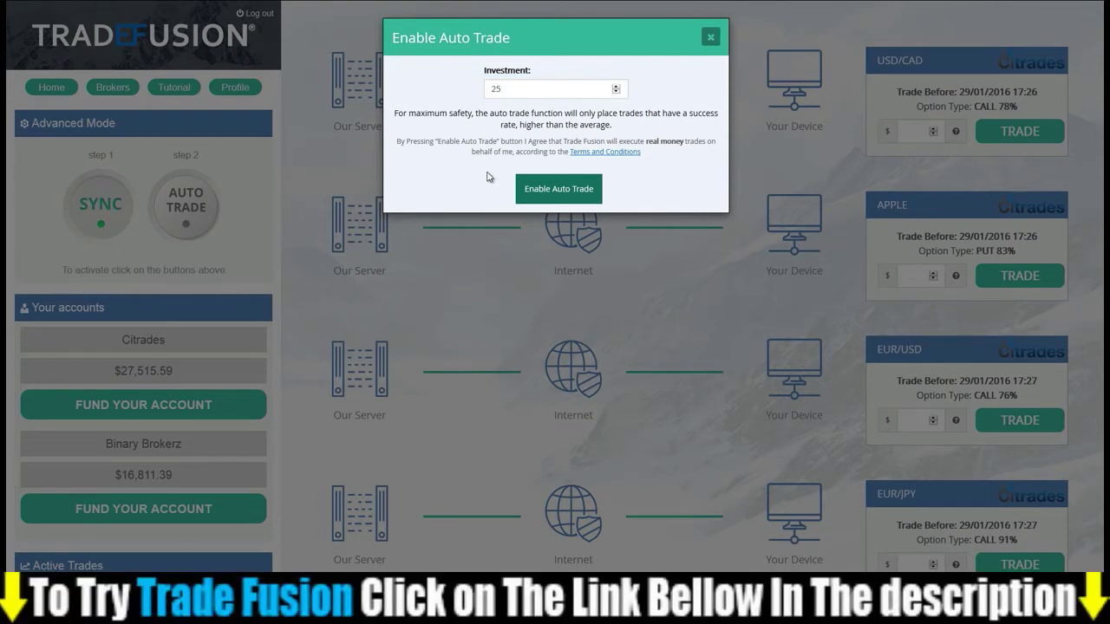
{"action": "left_click", "coordinate": [559, 185]}
{"action": "left_click", "coordinate": [210, 208]}
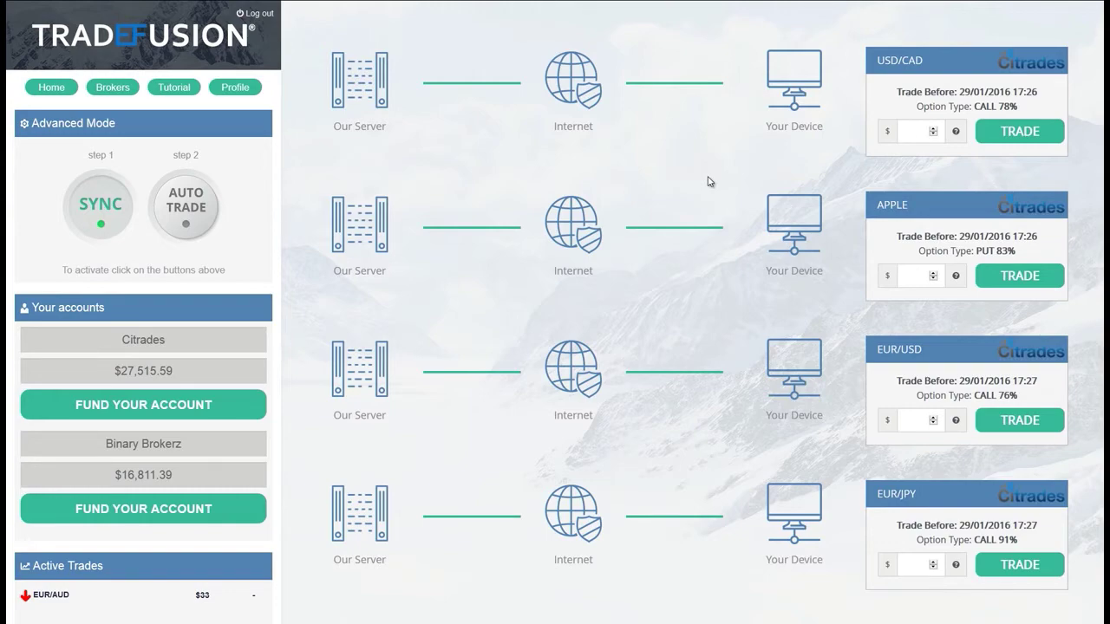
{"action": "scroll", "coordinate": [709, 181], "scroll_direction": "down", "scroll_amount": 1}
{"action": "scroll", "coordinate": [709, 182], "scroll_direction": "down", "scroll_amount": 1}
{"action": "scroll", "coordinate": [709, 181], "scroll_direction": "down", "scroll_amount": 2}
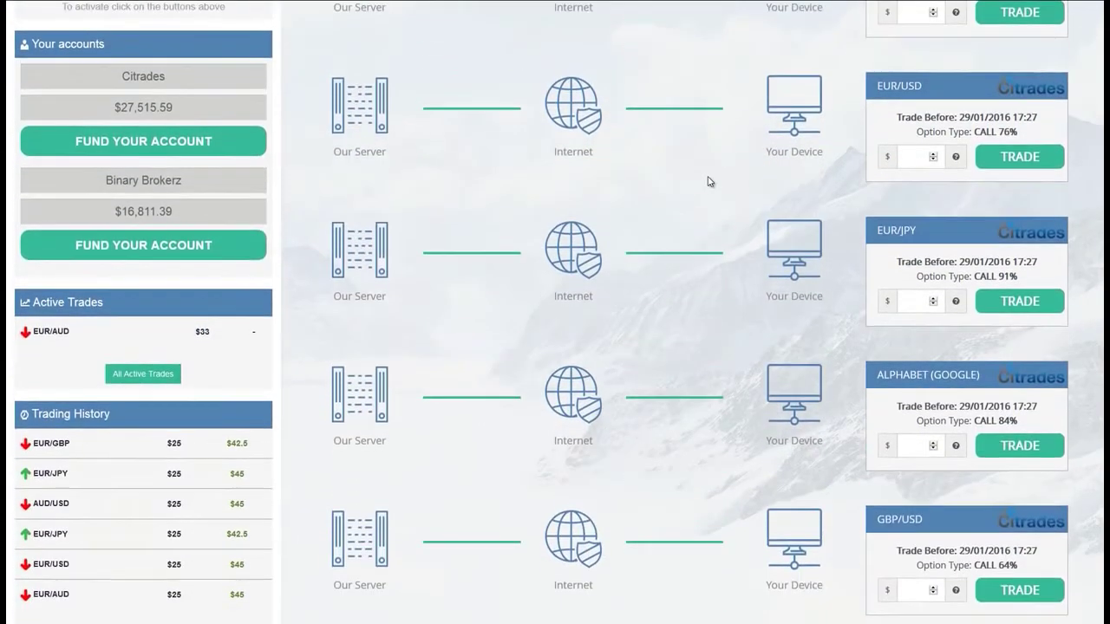
{"action": "scroll", "coordinate": [709, 181], "scroll_direction": "down", "scroll_amount": 1}
{"action": "scroll", "coordinate": [709, 181], "scroll_direction": "down", "scroll_amount": 1}
{"action": "scroll", "coordinate": [709, 181], "scroll_direction": "down", "scroll_amount": 2}
{"action": "scroll", "coordinate": [709, 181], "scroll_direction": "down", "scroll_amount": 1}
{"action": "scroll", "coordinate": [709, 181], "scroll_direction": "down", "scroll_amount": 1}
{"action": "scroll", "coordinate": [709, 181], "scroll_direction": "down", "scroll_amount": 2}
{"action": "scroll", "coordinate": [709, 181], "scroll_direction": "down", "scroll_amount": 1}
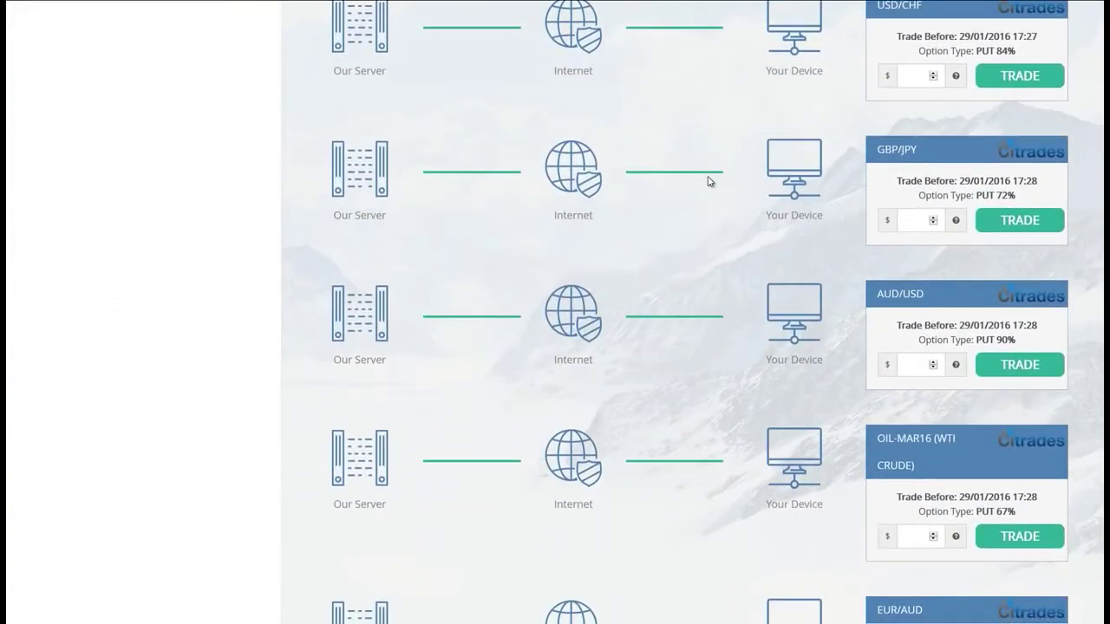
{"action": "scroll", "coordinate": [709, 182], "scroll_direction": "down", "scroll_amount": 1}
{"action": "scroll", "coordinate": [709, 181], "scroll_direction": "down", "scroll_amount": 1}
{"action": "scroll", "coordinate": [709, 181], "scroll_direction": "up", "scroll_amount": 2}
{"action": "scroll", "coordinate": [709, 182], "scroll_direction": "up", "scroll_amount": 2}
{"action": "scroll", "coordinate": [709, 182], "scroll_direction": "up", "scroll_amount": 1}
{"action": "scroll", "coordinate": [710, 181], "scroll_direction": "up", "scroll_amount": 2}
{"action": "scroll", "coordinate": [709, 181], "scroll_direction": "up", "scroll_amount": 2}
{"action": "scroll", "coordinate": [709, 181], "scroll_direction": "up", "scroll_amount": 2}
{"action": "scroll", "coordinate": [709, 181], "scroll_direction": "up", "scroll_amount": 4}
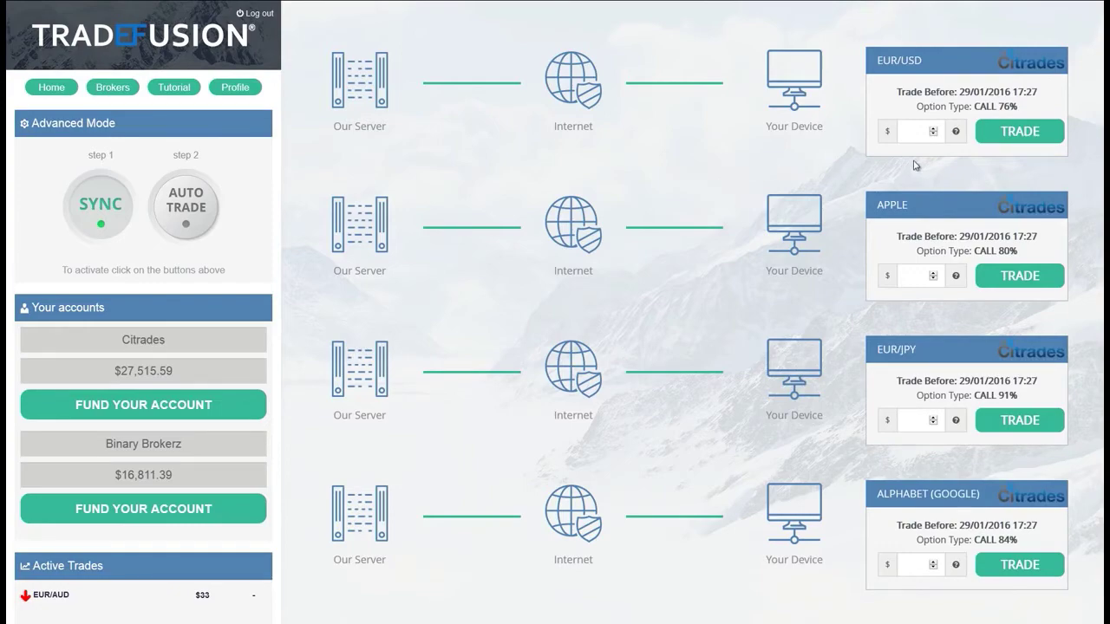
Step: Place and approve $25 manual trades on EUR/USD and EUR/JPY
{"action": "left_click", "coordinate": [912, 130]}
{"action": "type", "text": "25"}
{"action": "left_click", "coordinate": [1019, 131]}
{"action": "left_click", "coordinate": [625, 284]}
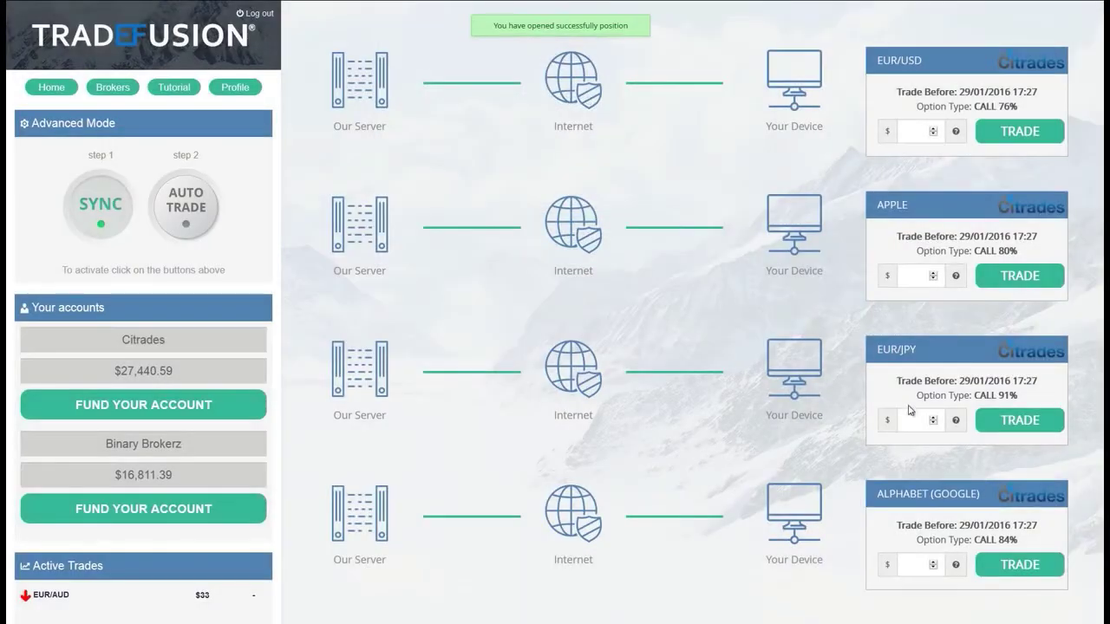
{"action": "left_click", "coordinate": [912, 419]}
{"action": "type", "text": "25"}
{"action": "left_click", "coordinate": [1020, 420]}
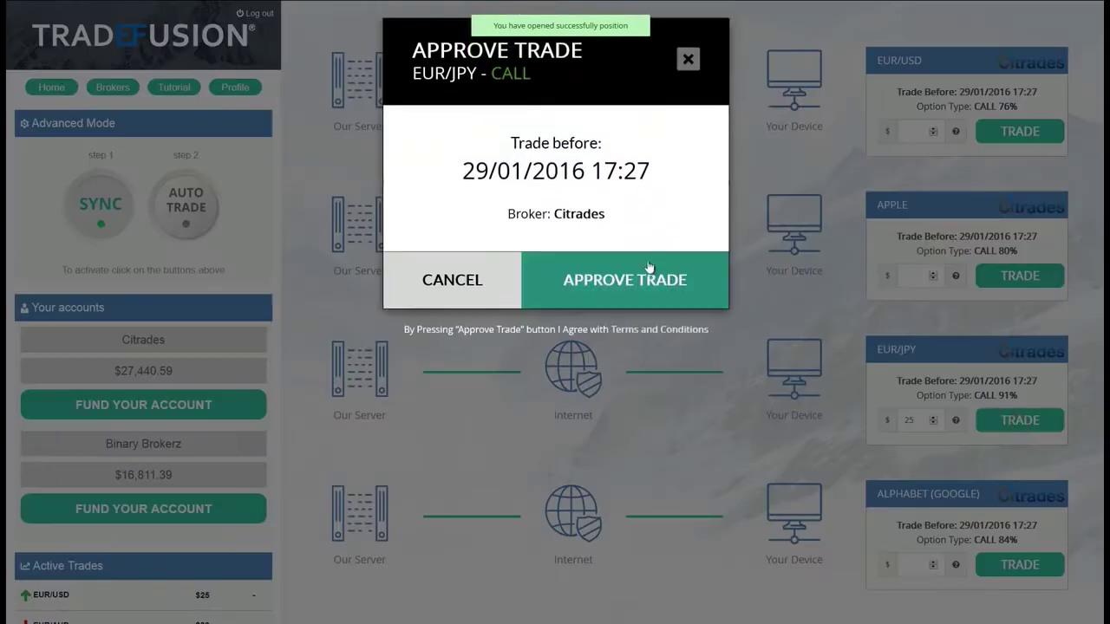
{"action": "left_click", "coordinate": [625, 279]}
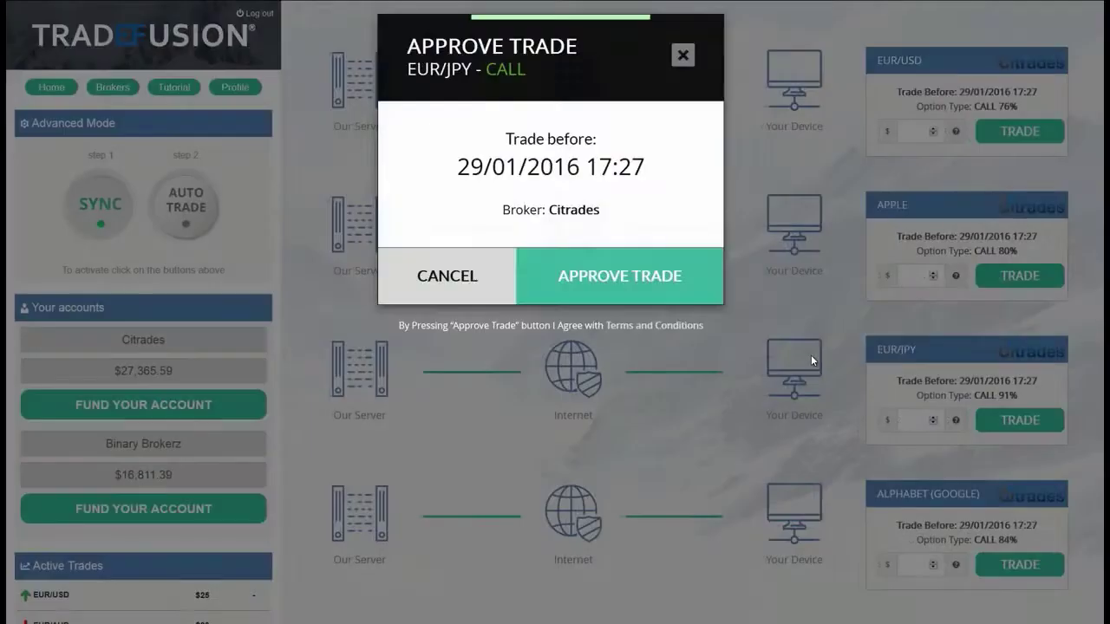
Step: Place and approve a $75 GBP/USD trade and a $100 USD/CHF trade
{"action": "scroll", "coordinate": [867, 390], "scroll_direction": "down", "scroll_amount": 3}
{"action": "left_click", "coordinate": [917, 445]}
{"action": "type", "text": "75"}
{"action": "left_click", "coordinate": [991, 445]}
{"action": "left_click", "coordinate": [713, 303]}
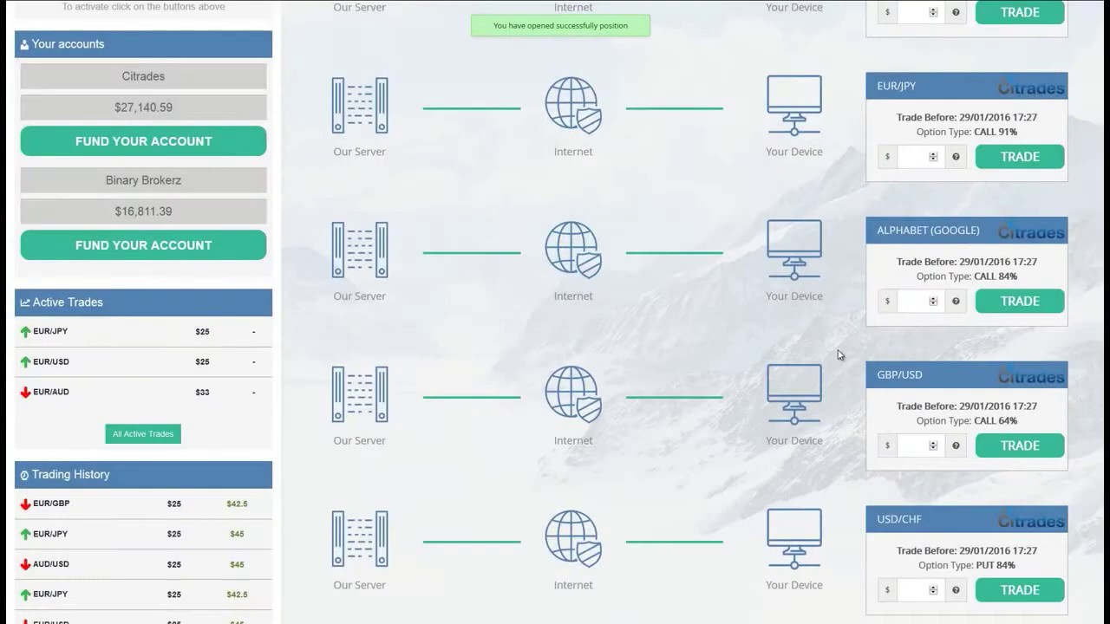
{"action": "scroll", "coordinate": [840, 355], "scroll_direction": "down", "scroll_amount": 3}
{"action": "left_click", "coordinate": [917, 326]}
{"action": "type", "text": "100"}
{"action": "left_click", "coordinate": [1000, 329]}
{"action": "left_click", "coordinate": [624, 273]}
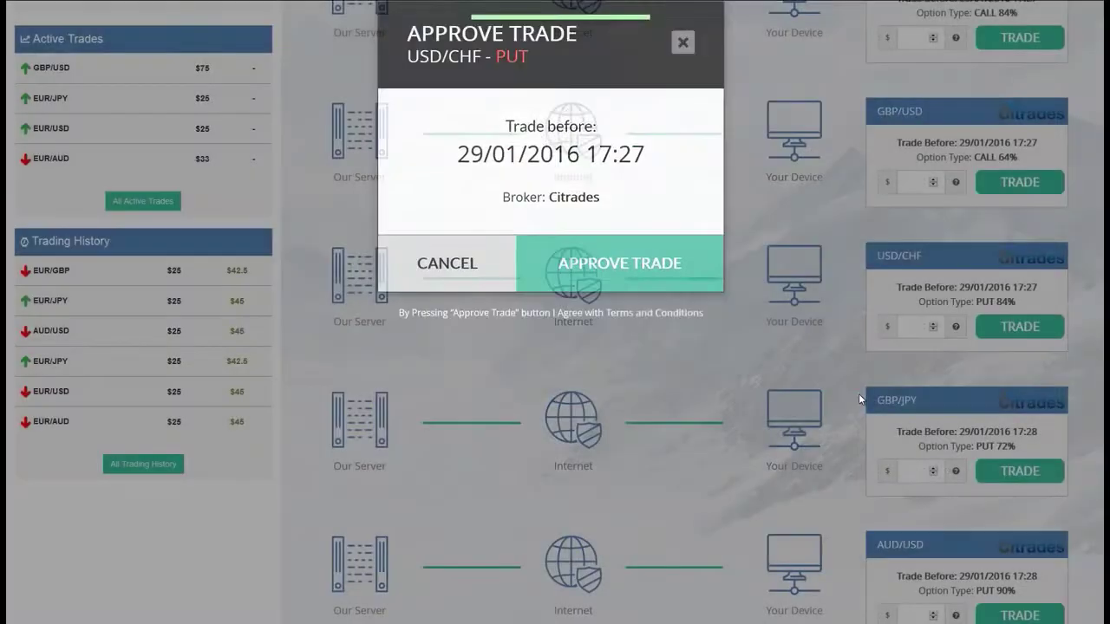
Step: Leave an AUD/USD amount unplaced and approve a $100 EUR/AUD trade
{"action": "scroll", "coordinate": [867, 390], "scroll_direction": "down", "scroll_amount": 2}
{"action": "left_click", "coordinate": [910, 478]}
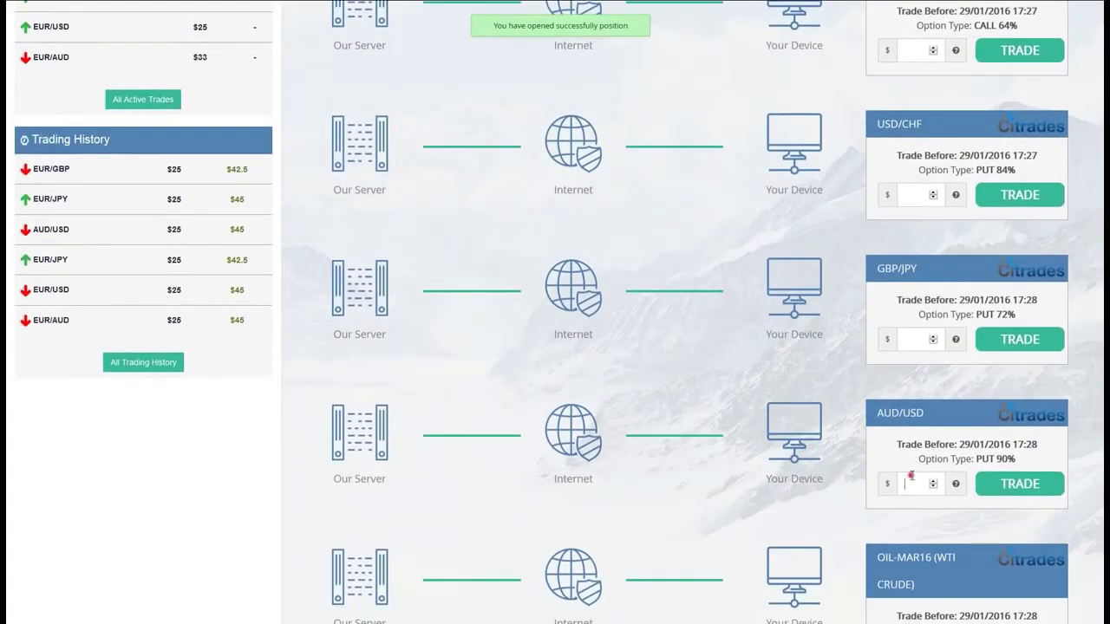
{"action": "type", "text": "10"}
{"action": "scroll", "coordinate": [910, 475], "scroll_direction": "down", "scroll_amount": 3}
{"action": "type", "text": "0"}
{"action": "left_click", "coordinate": [912, 367]}
{"action": "left_click", "coordinate": [912, 510]}
{"action": "type", "text": "100"}
{"action": "left_click", "coordinate": [998, 511]}
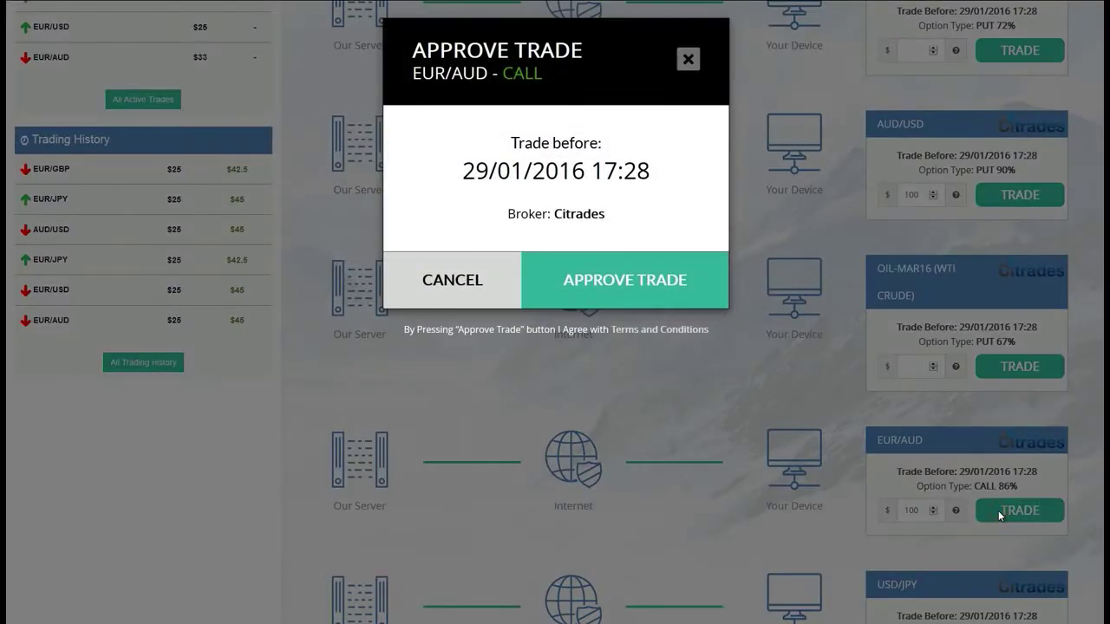
{"action": "left_click", "coordinate": [699, 283]}
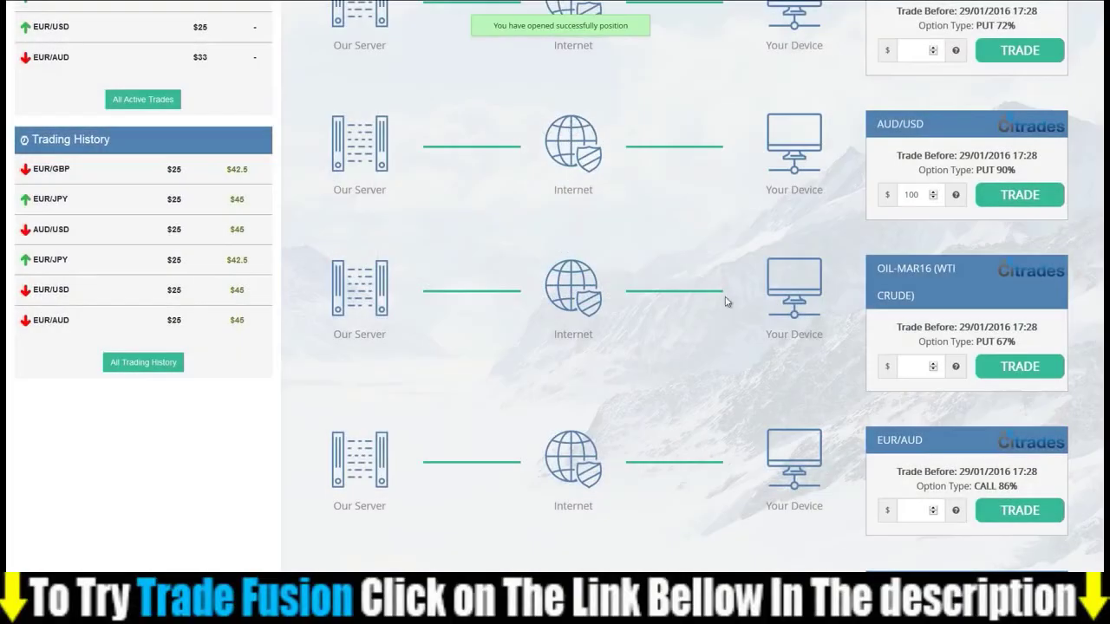
Step: Place and approve a $100 USD/CAD trade
{"action": "scroll", "coordinate": [850, 372], "scroll_direction": "down", "scroll_amount": 3}
{"action": "left_click", "coordinate": [910, 548]}
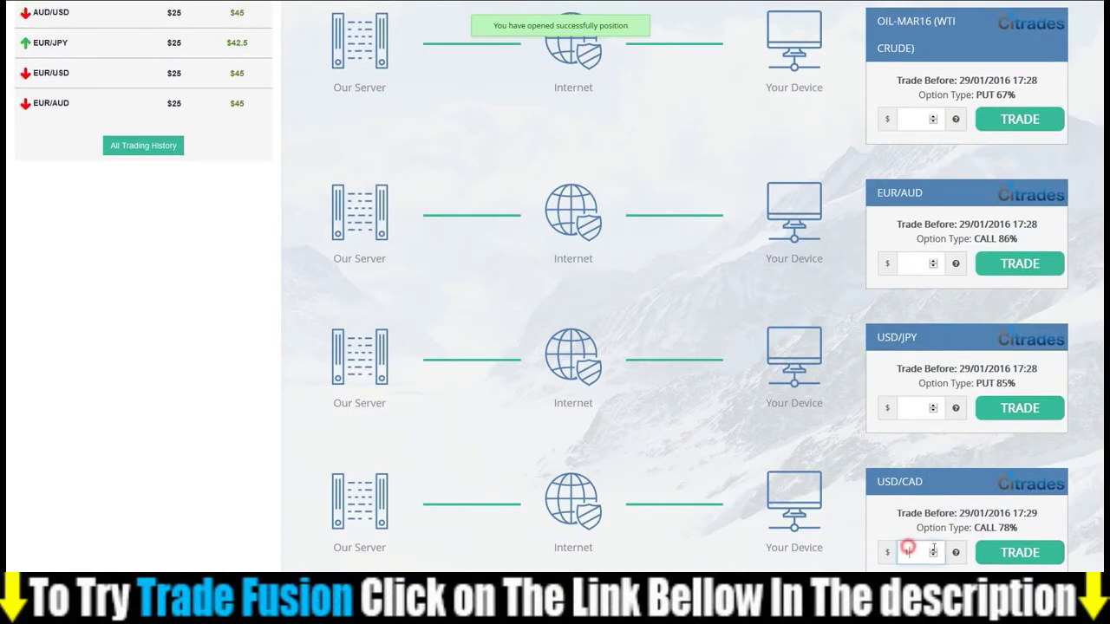
{"action": "type", "text": "100"}
{"action": "left_click", "coordinate": [1005, 555]}
{"action": "left_click", "coordinate": [633, 269]}
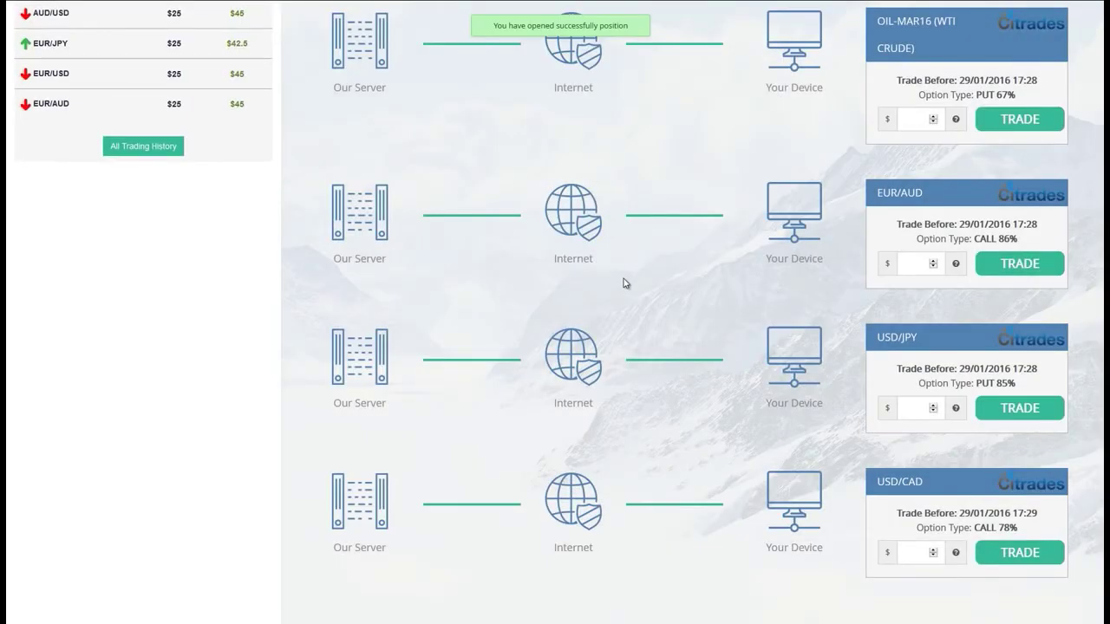
Step: Scroll through the six settled trades in Trading History and return to the top
{"action": "scroll", "coordinate": [480, 323], "scroll_direction": "up", "scroll_amount": 2}
{"action": "scroll", "coordinate": [479, 323], "scroll_direction": "up", "scroll_amount": 1}
{"action": "scroll", "coordinate": [480, 323], "scroll_direction": "up", "scroll_amount": 2}
{"action": "scroll", "coordinate": [480, 323], "scroll_direction": "up", "scroll_amount": 1}
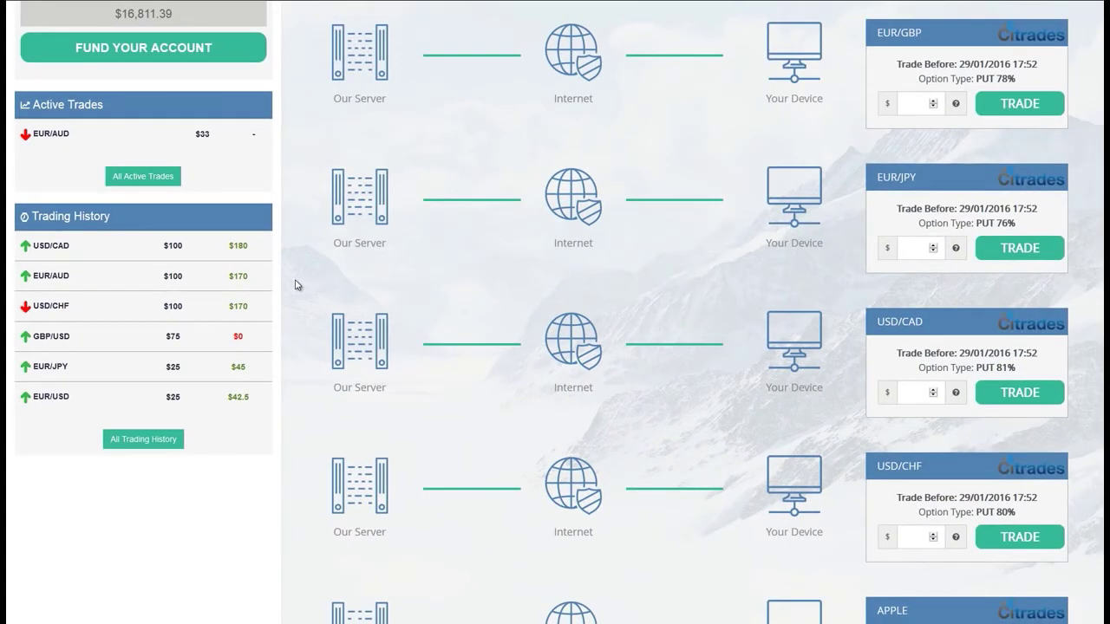
{"action": "scroll", "coordinate": [295, 284], "scroll_direction": "up", "scroll_amount": 2}
{"action": "scroll", "coordinate": [295, 284], "scroll_direction": "up", "scroll_amount": 2}
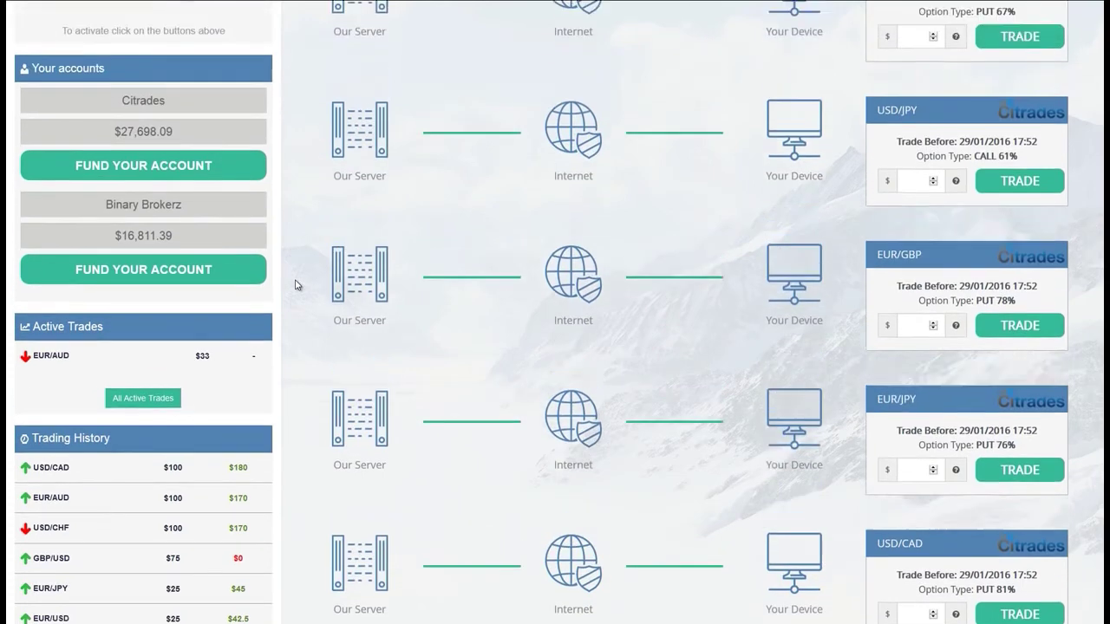
{"action": "scroll", "coordinate": [295, 278], "scroll_direction": "up", "scroll_amount": 2}
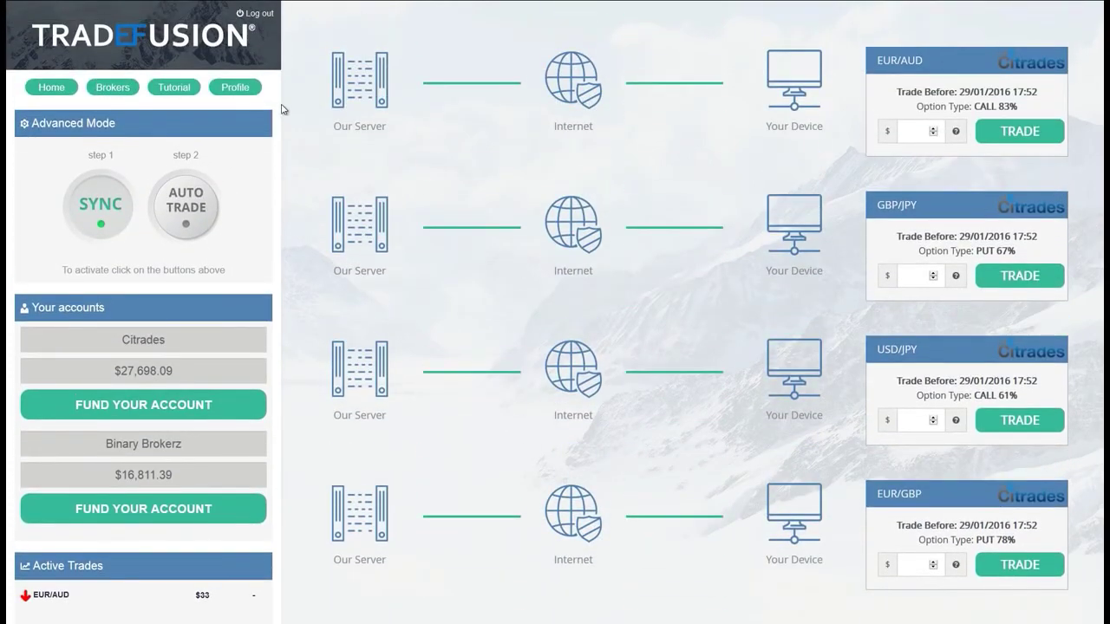
{"action": "left_click", "coordinate": [113, 89]}
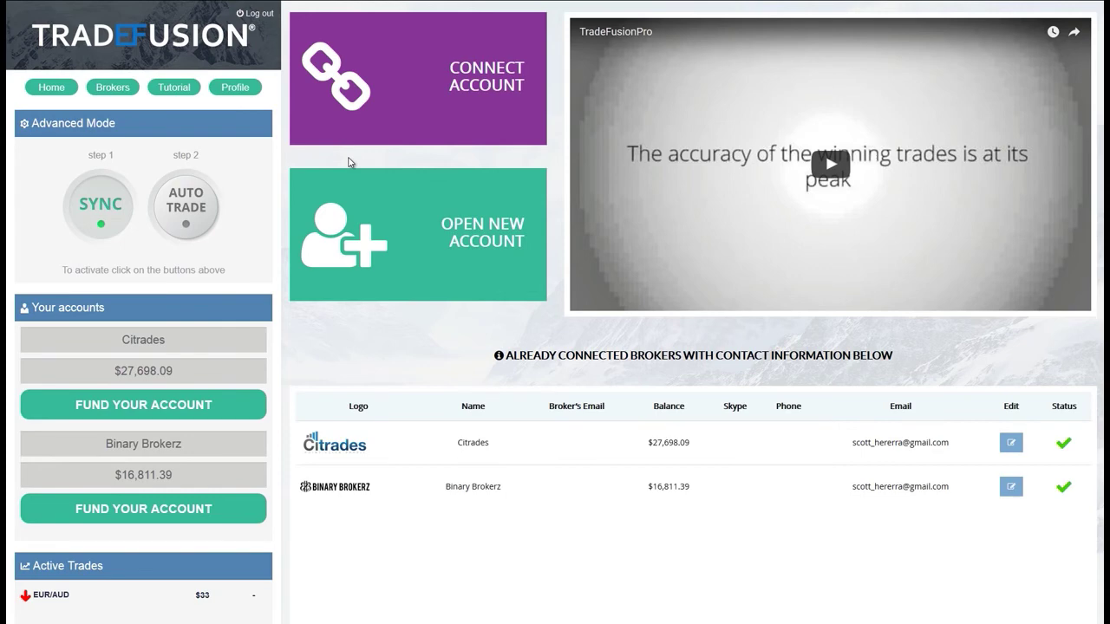
{"action": "left_click", "coordinate": [50, 90]}
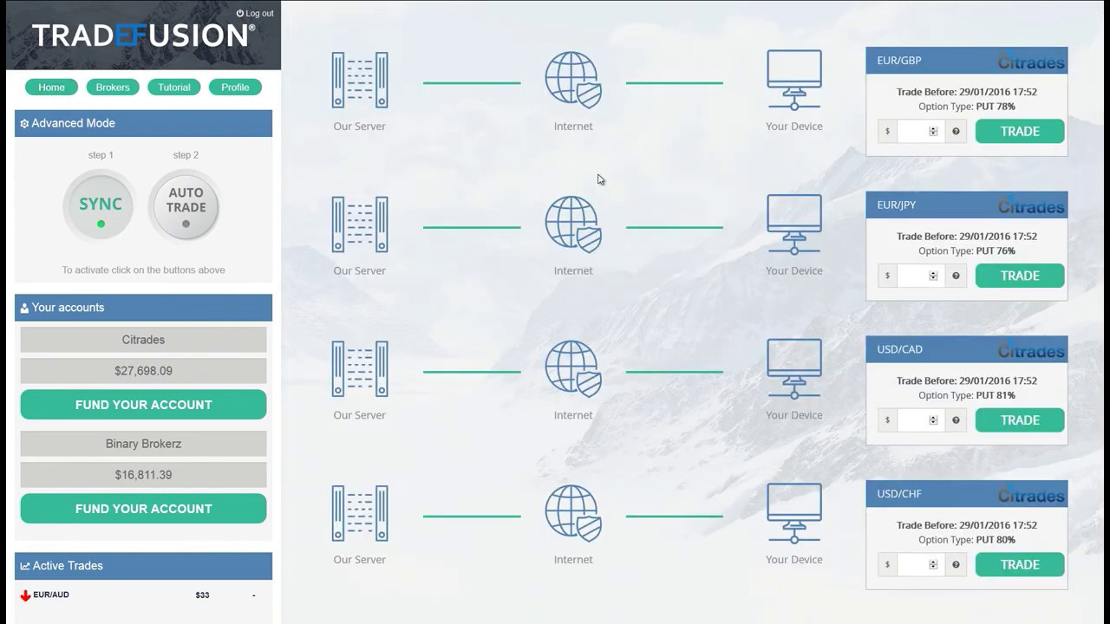